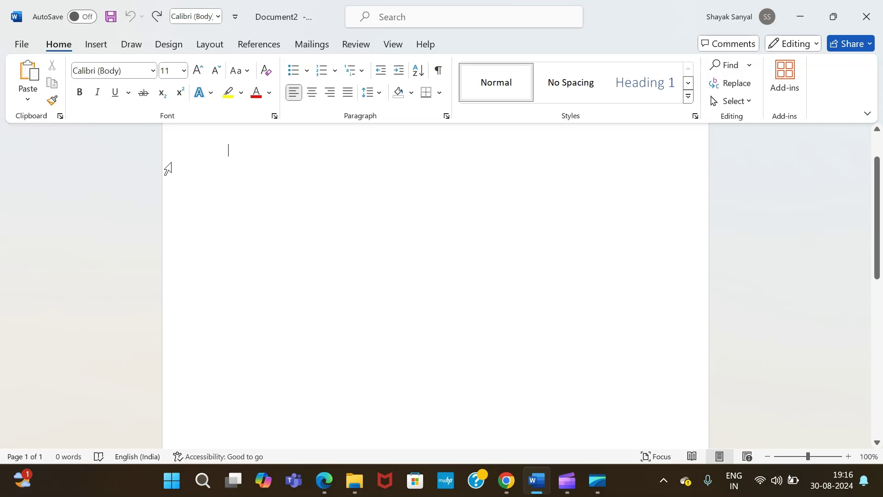
Insert a basic Line chart into the blank document
click(103, 49)
drag(882, 190, 878, 105)
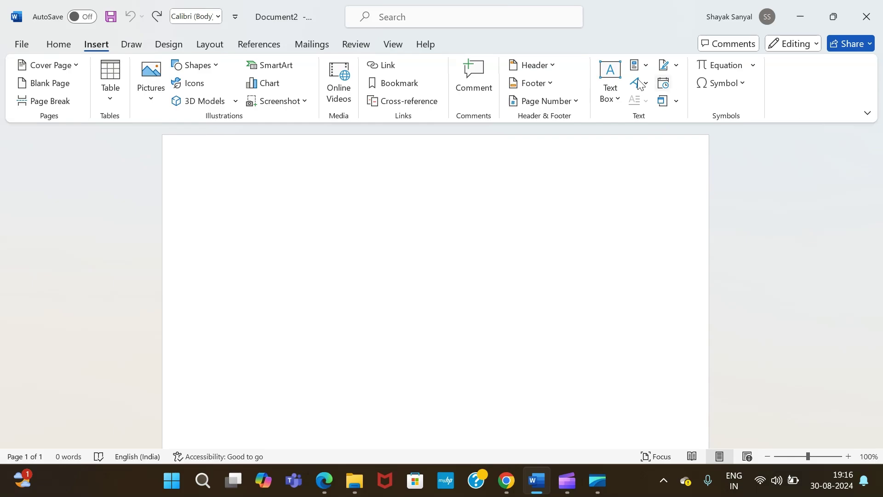
click(280, 83)
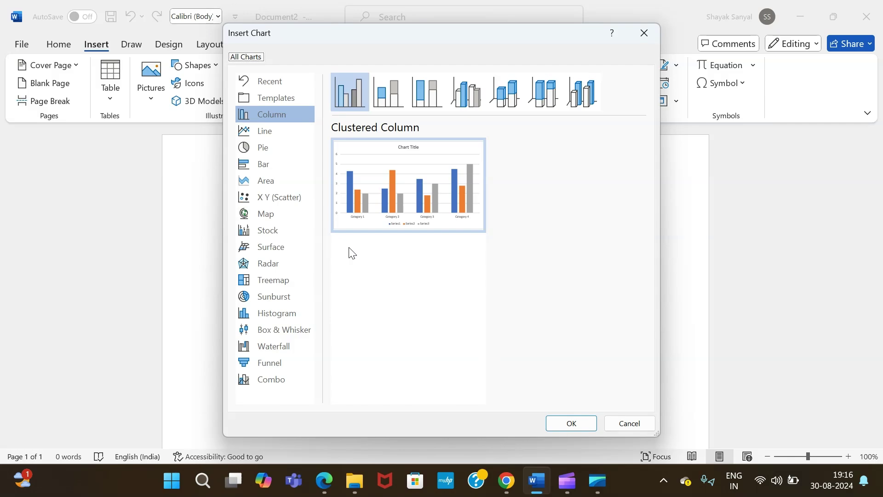
click(282, 133)
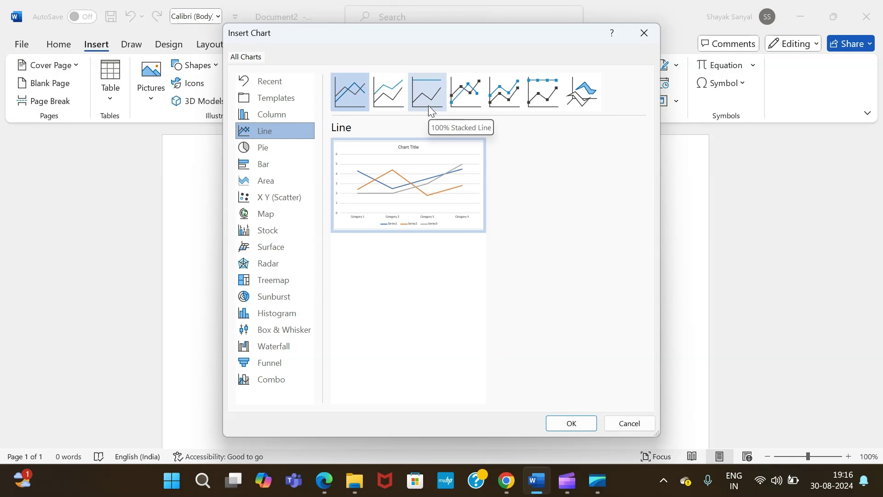
click(400, 104)
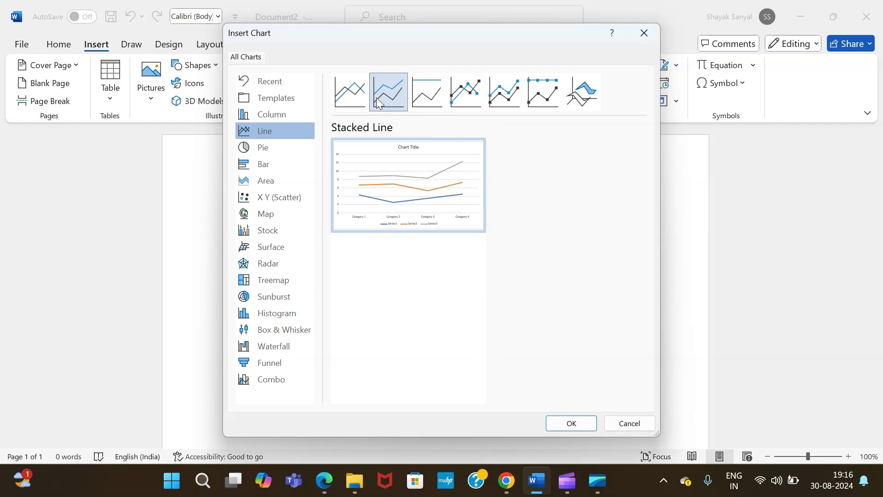
click(361, 96)
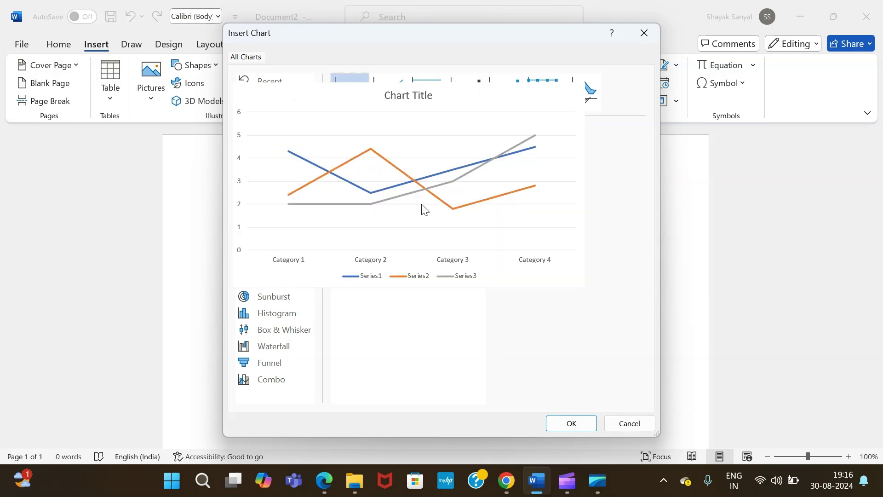
click(589, 423)
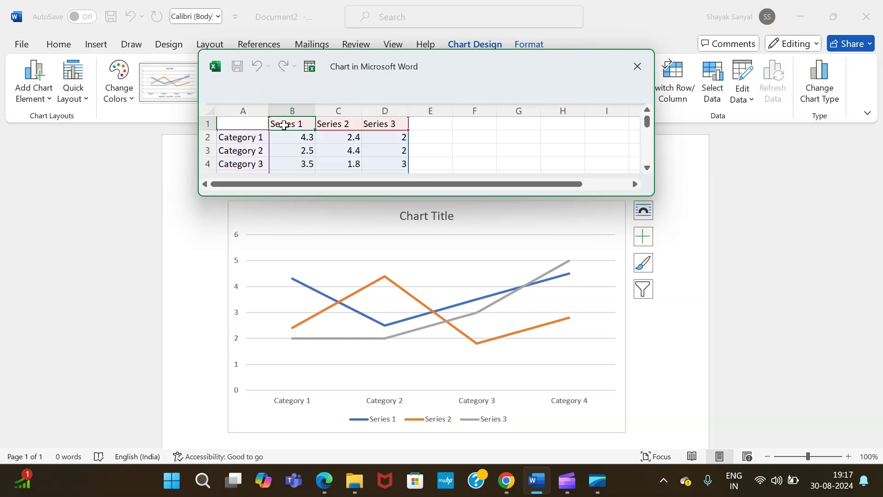
Rename the four chart categories in the data sheet as January, February, March and April
click(258, 137)
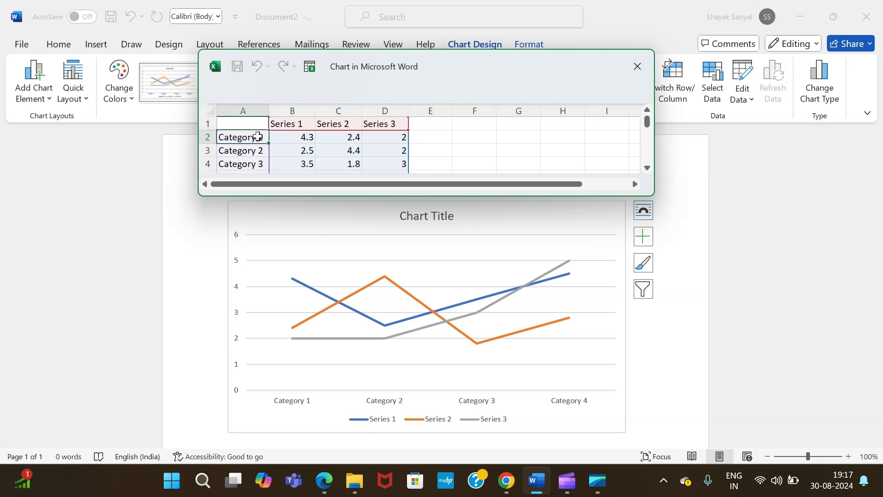
key(BackSpace)
text(January)
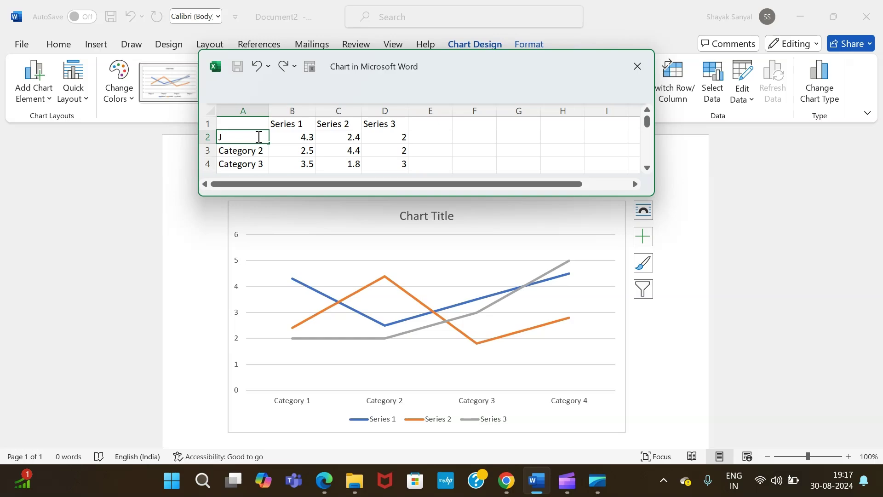
click(259, 150)
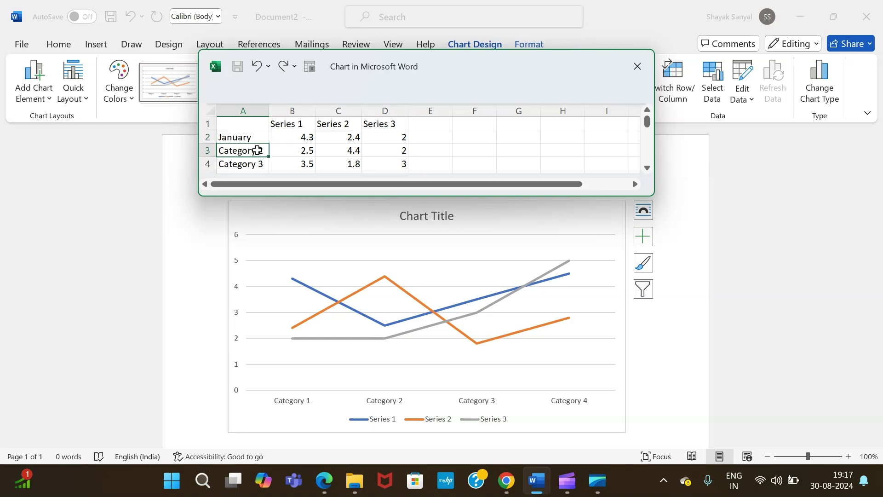
text(February)
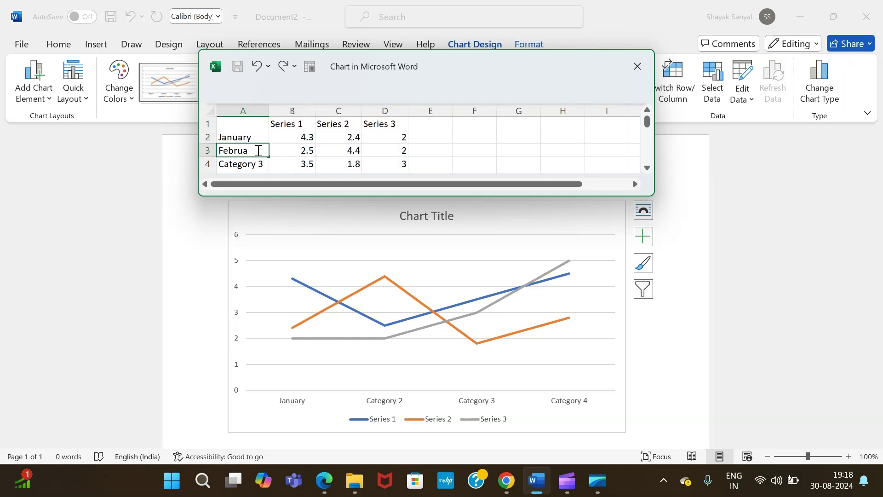
click(257, 164)
key(Delete)
text(March)
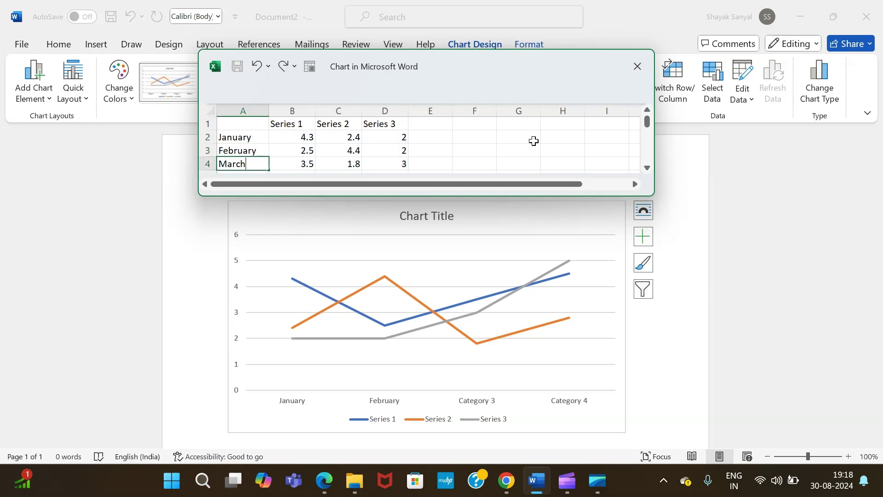
click(648, 169)
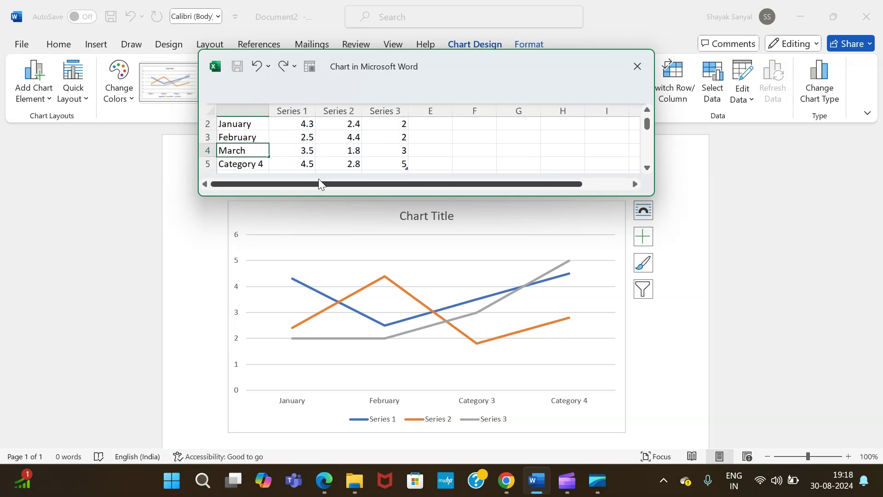
click(258, 164)
key(Delete)
text(April)
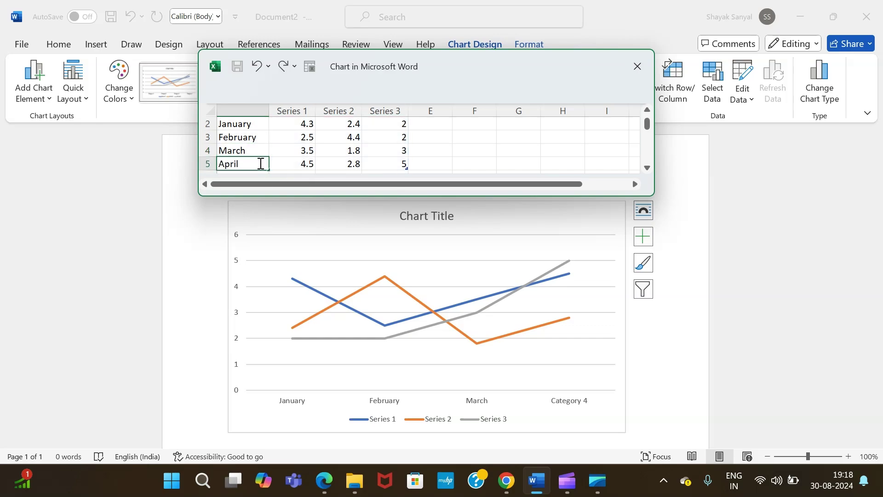
Rename the three data series as Delhi, Mumbai and Kolkata in the header row of the chart's data sheet
click(647, 113)
click(305, 125)
key(Delete)
text(Delhi)
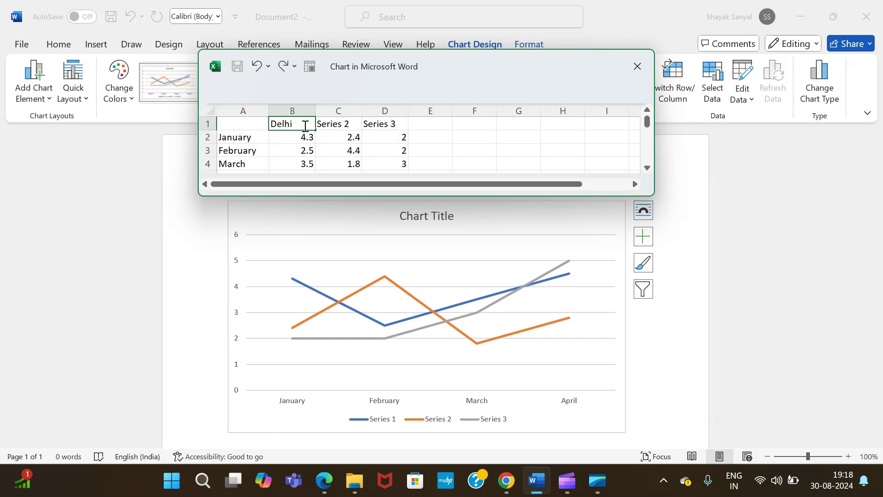
click(323, 128)
key(Delete)
text(Mumbai)
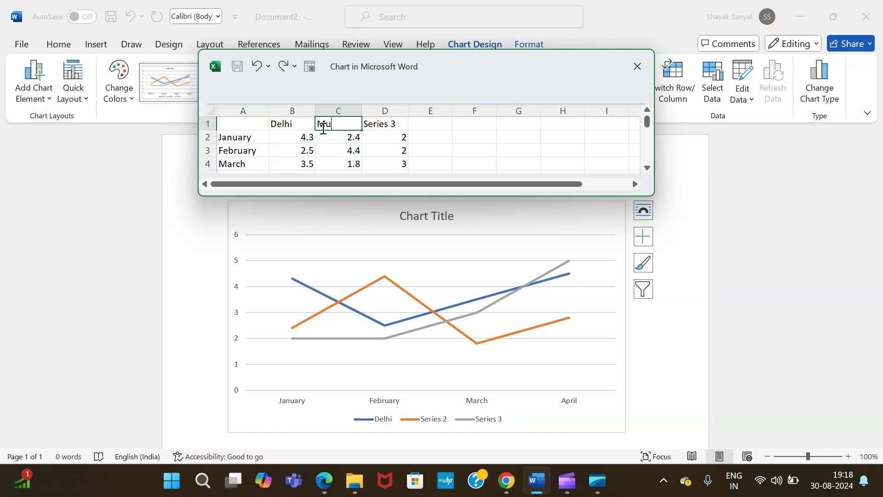
click(375, 130)
key(super+shift+s)
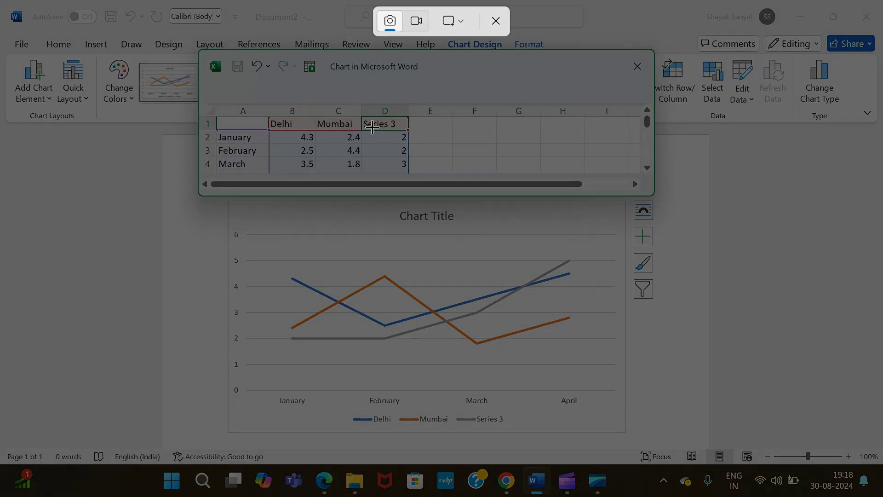
key(Escape)
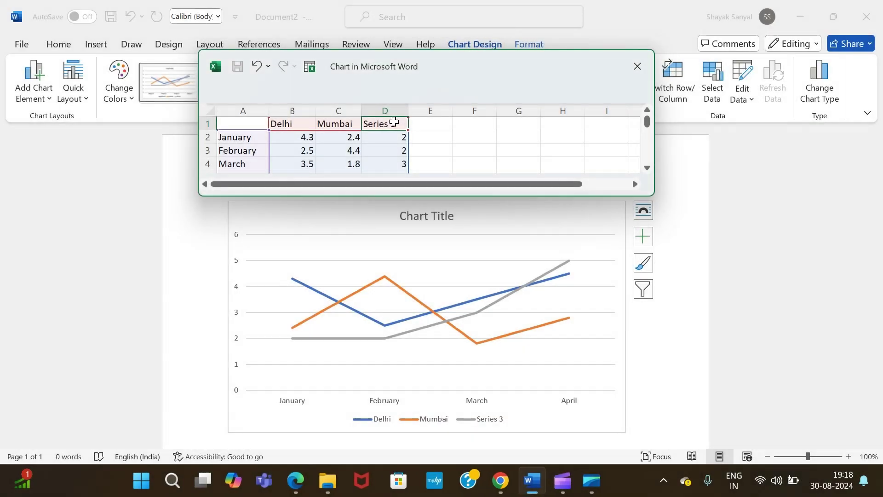
key(Delete)
text(Kolkata)
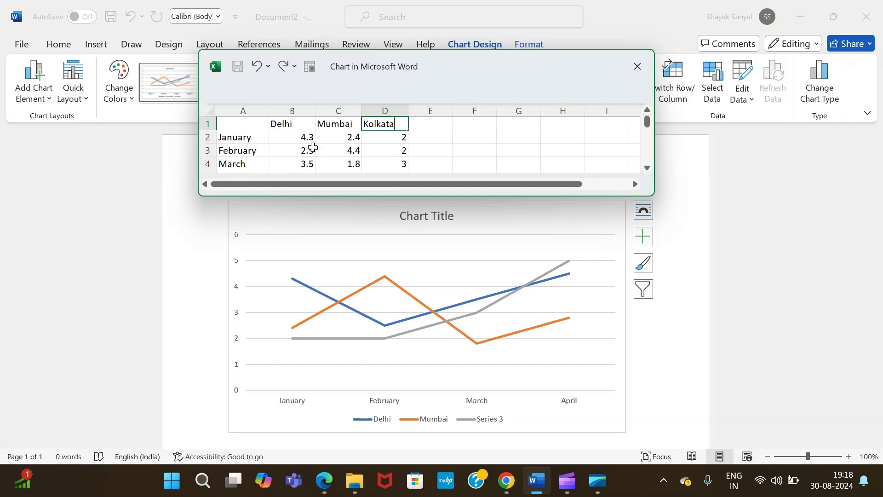
Set the Delhi values to 12 for January, 17 for February, 28 for March and 38 for April
click(296, 136)
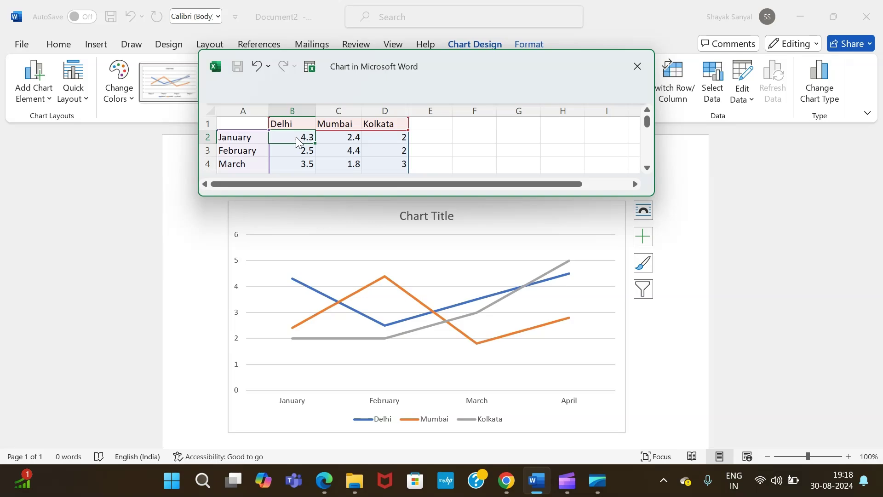
text(12)
click(300, 156)
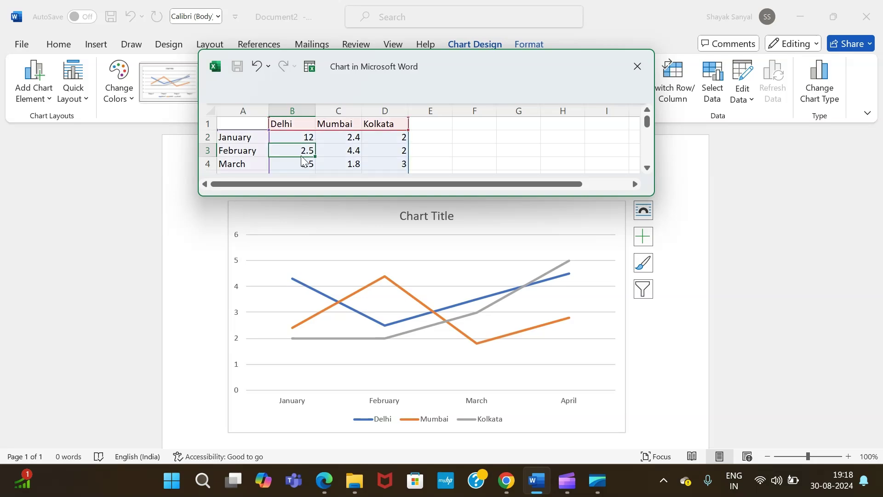
key(BackSpace)
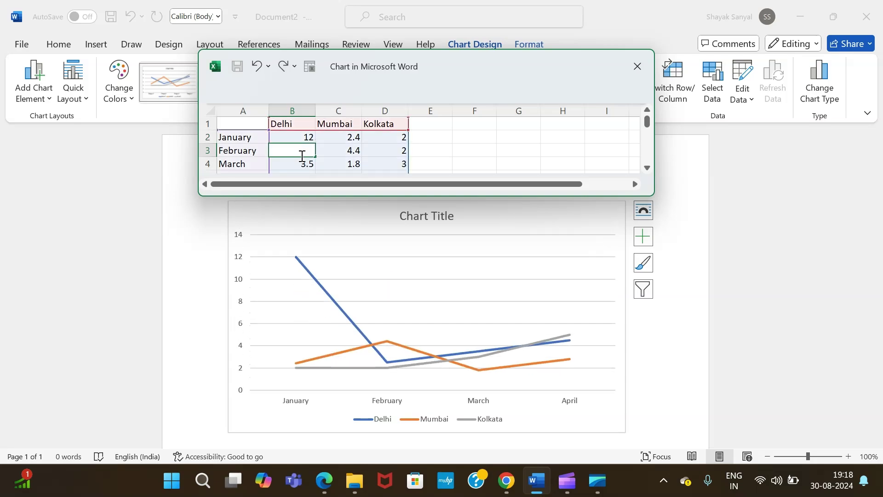
text(17)
click(304, 168)
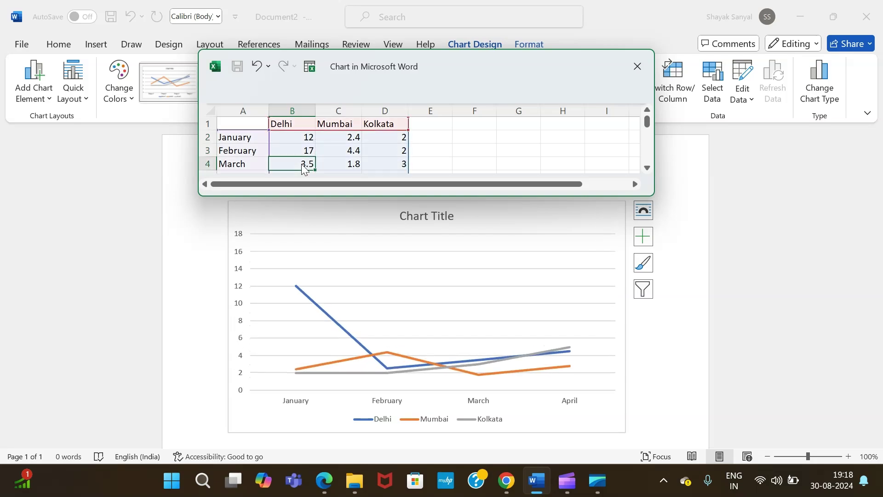
text(28)
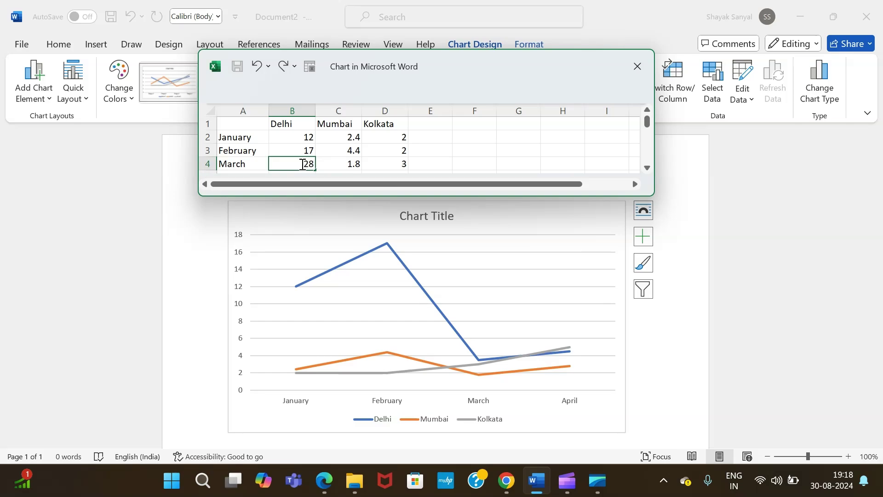
click(648, 169)
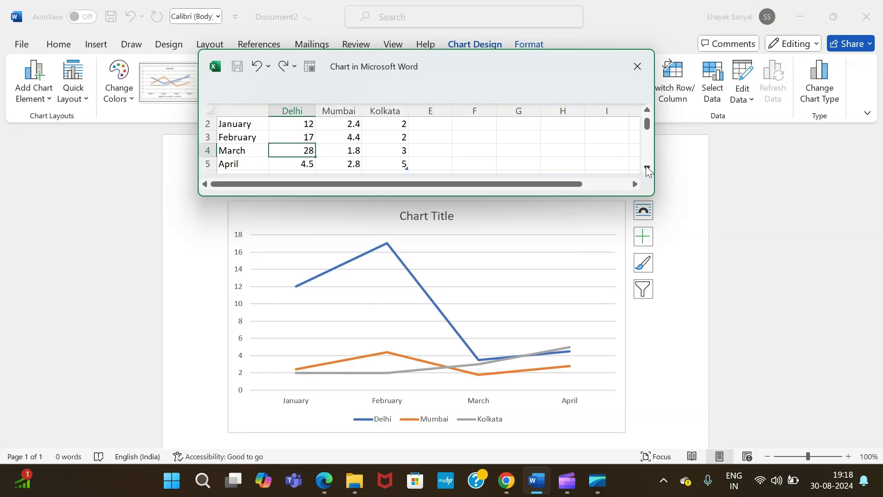
click(312, 167)
text(38)
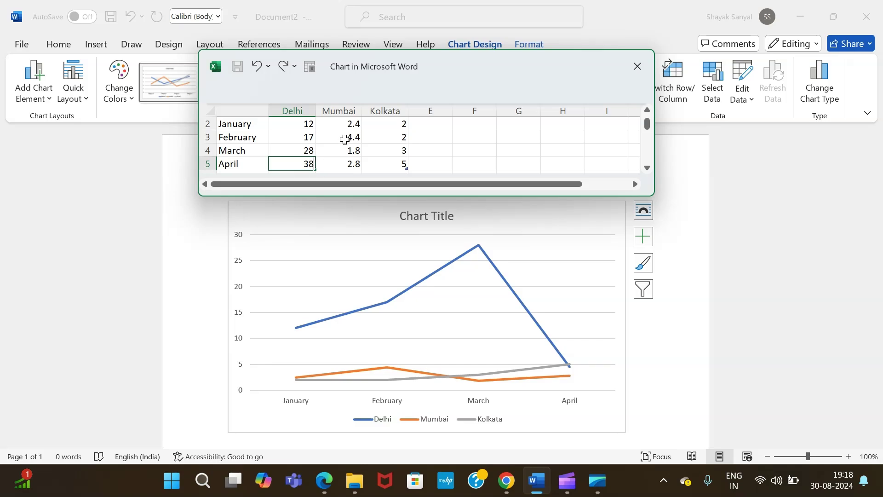
Set the Mumbai values to 23 for January and 30 for February
click(352, 124)
key(ctrl+z)
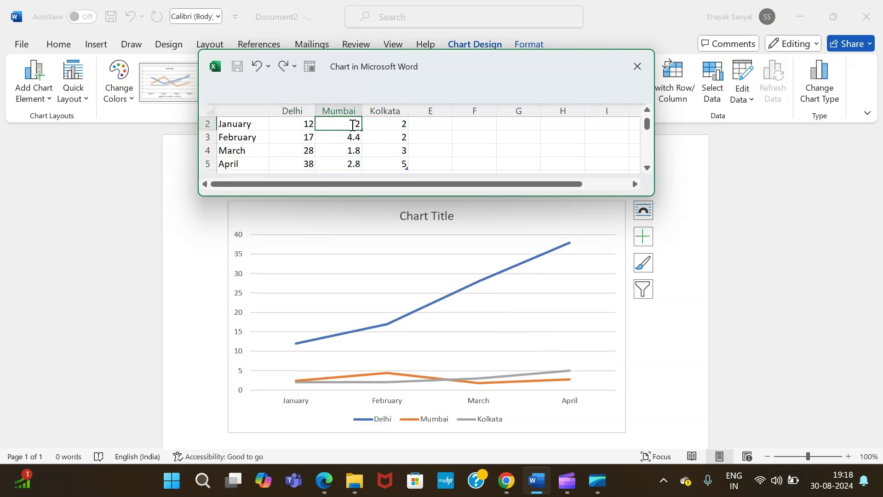
text(23)
click(354, 139)
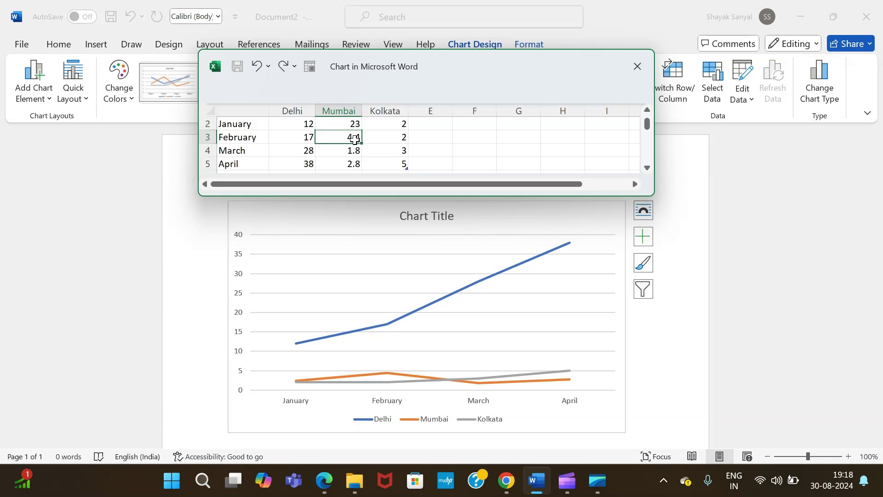
text(30)
Set the Mumbai values to 36 for March and 38 for April
click(355, 150)
key(BackSpace)
text(3)
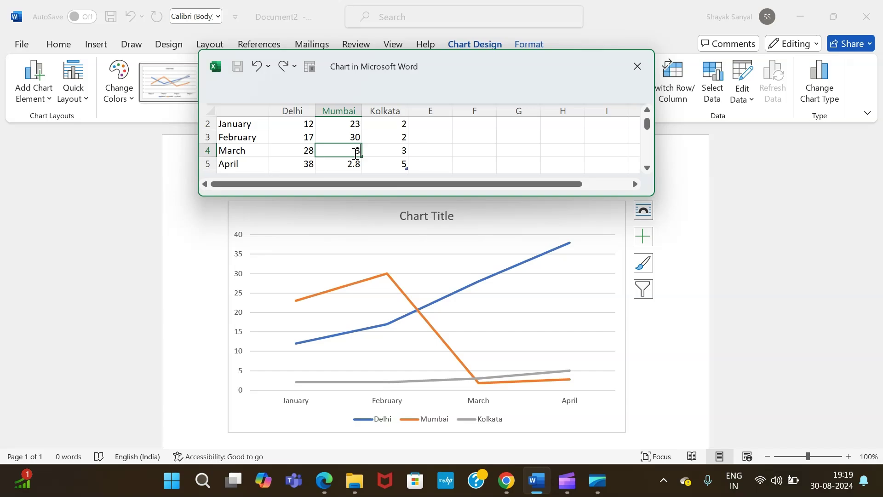
key(BackSpace)
text(33)
key(BackSpace)
text(6)
key(Return)
key(BackSpace)
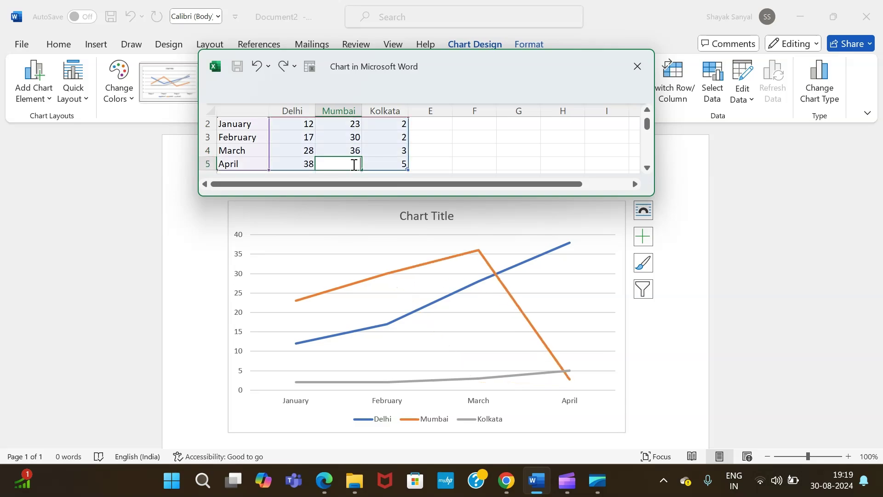
text(3)
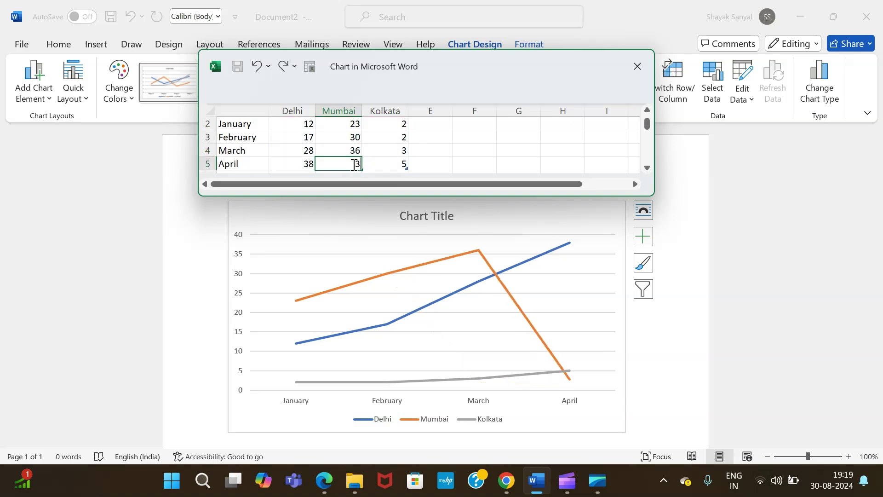
text(8)
Set the Kolkata values to 15 for January, 24 for February, 28 for March and 35 for April
click(393, 126)
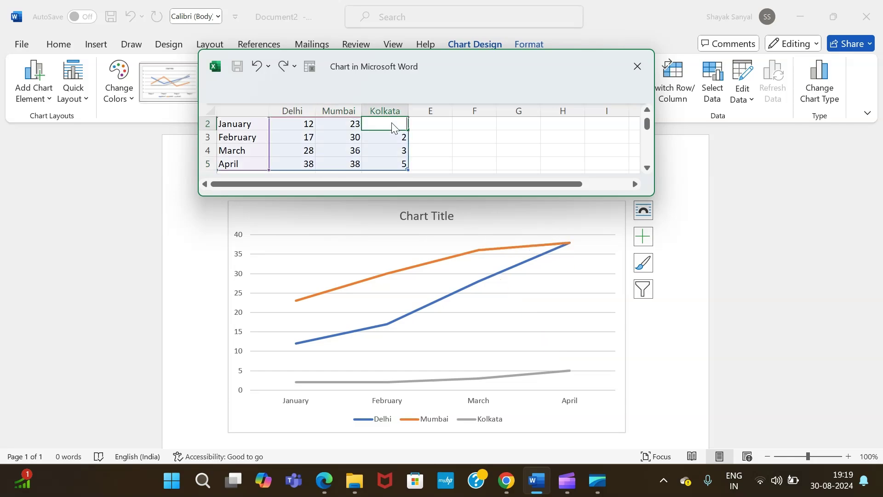
text(15)
click(396, 141)
text(24)
key(Return)
text(28)
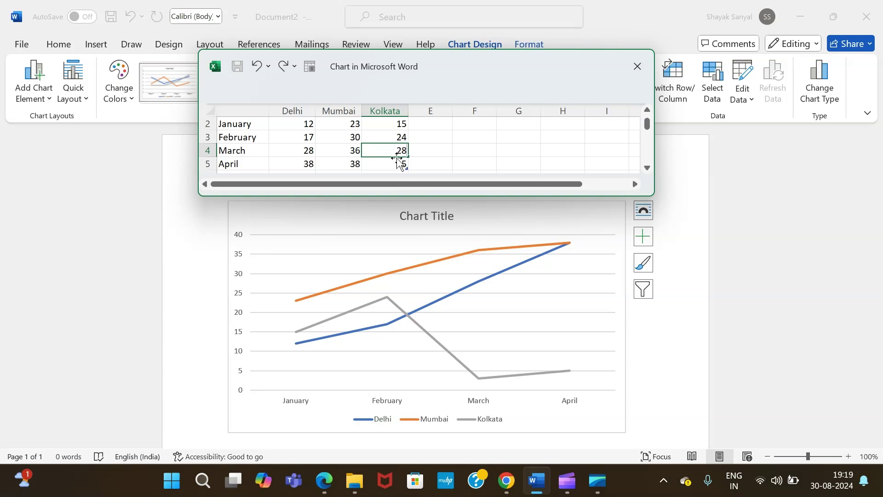
key(Return)
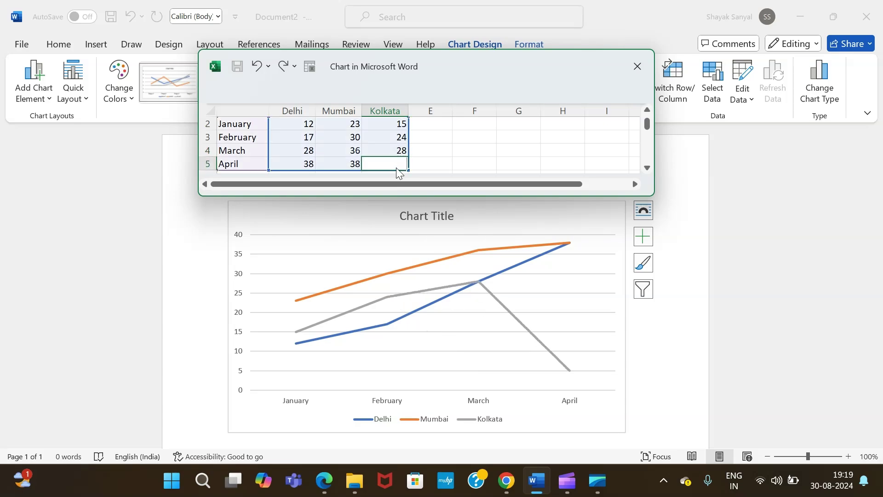
text(35)
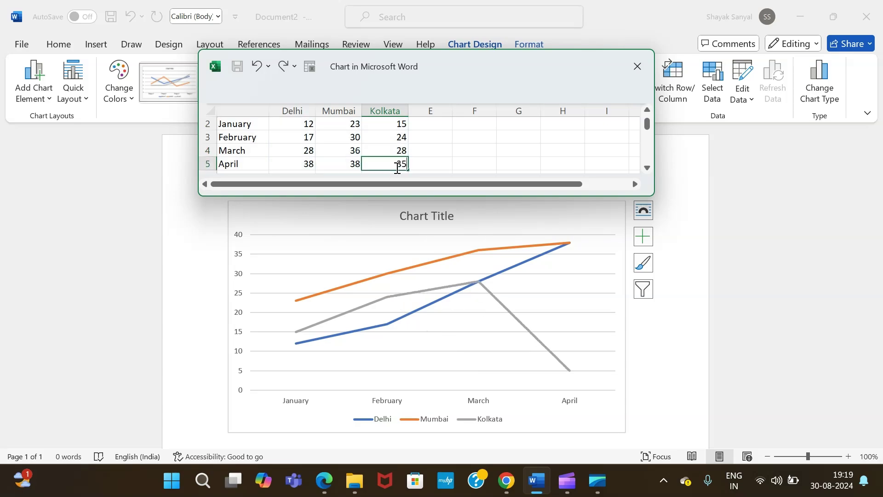
click(432, 172)
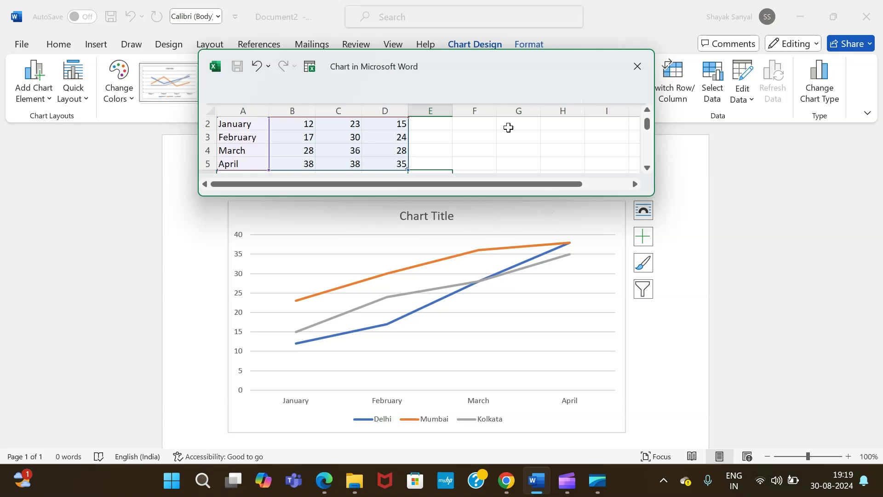
Close the chart's data sheet and return to the Word document containing the line chart
drag(529, 76, 328, 22)
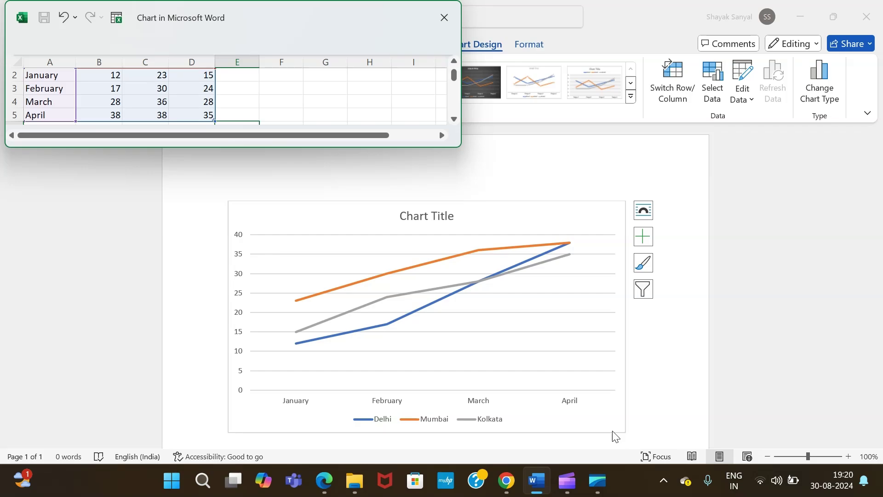
click(443, 16)
mouse_move(546, 486)
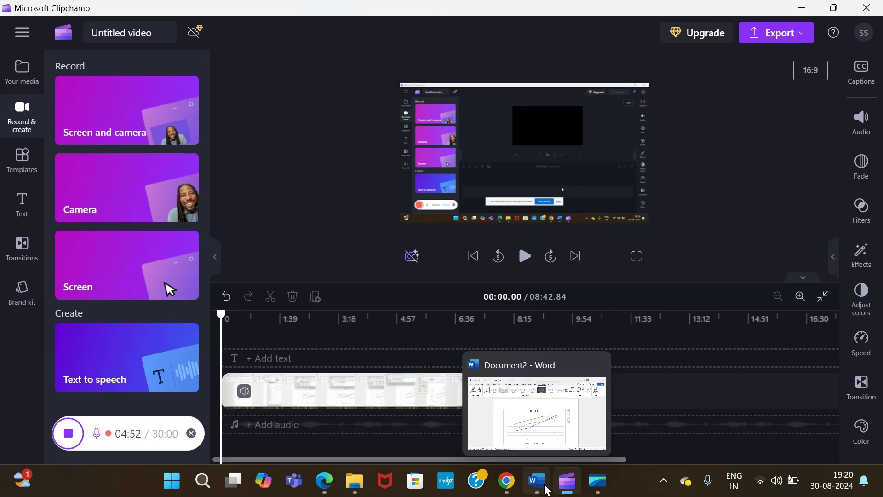
click(537, 405)
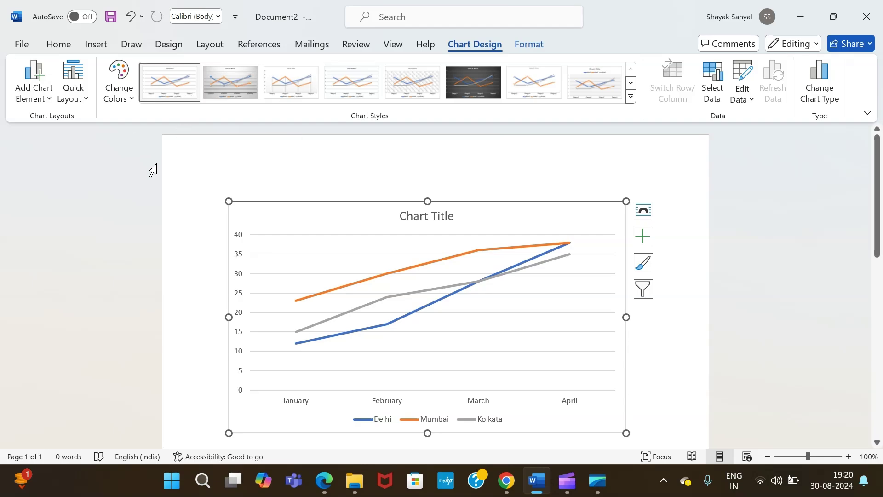
Examine the chart elements that can be added and preview quick layouts such as Layout 5 on the line chart
click(45, 94)
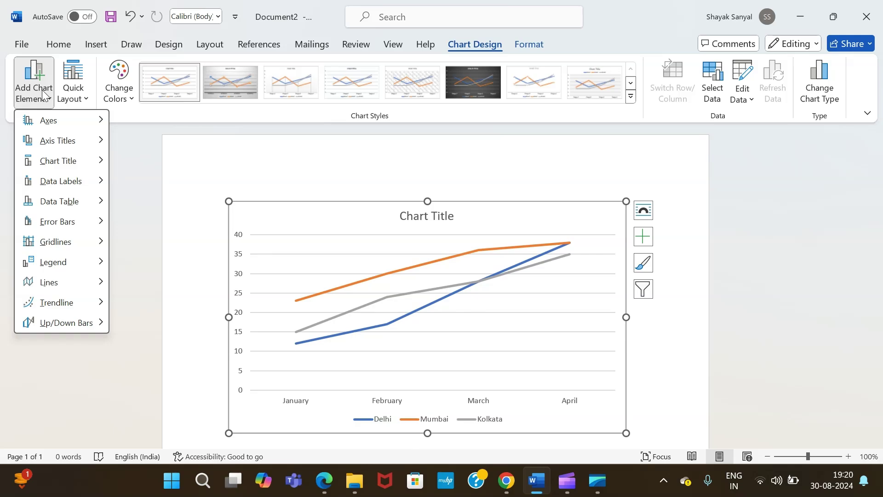
click(63, 96)
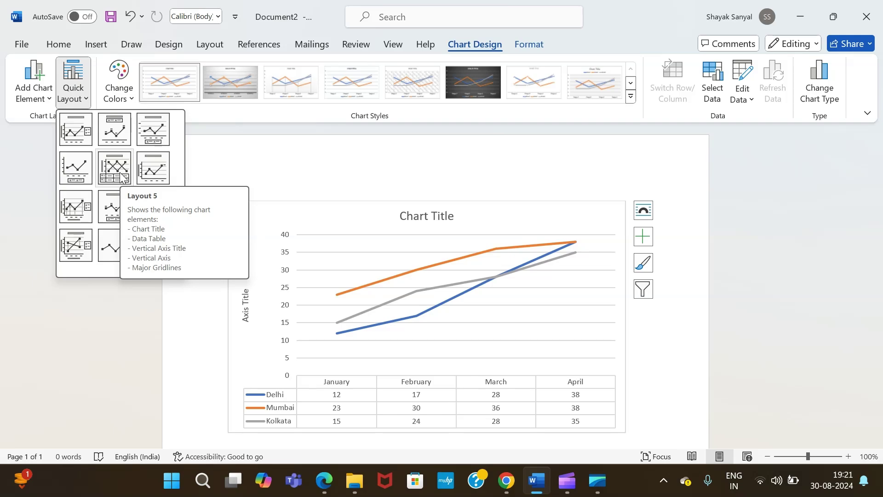
Try the colorful palette starting with orange, yellow and green on the line chart, and undo the recoloring
click(113, 94)
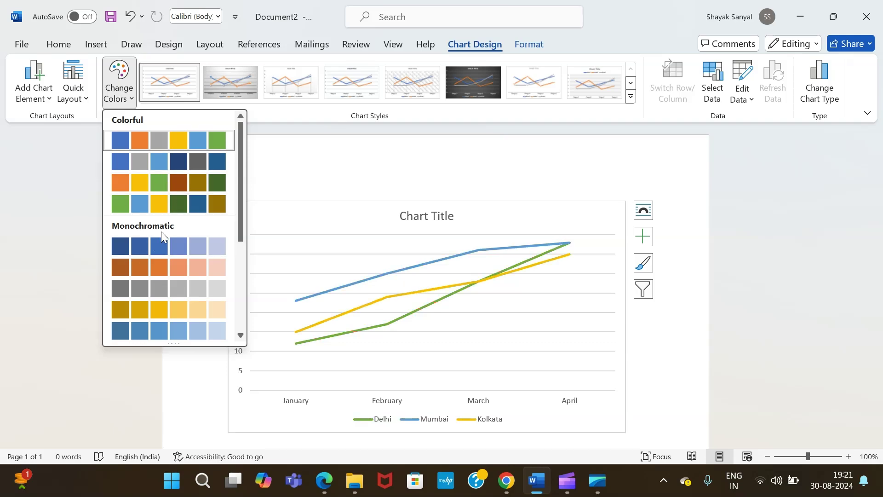
click(159, 185)
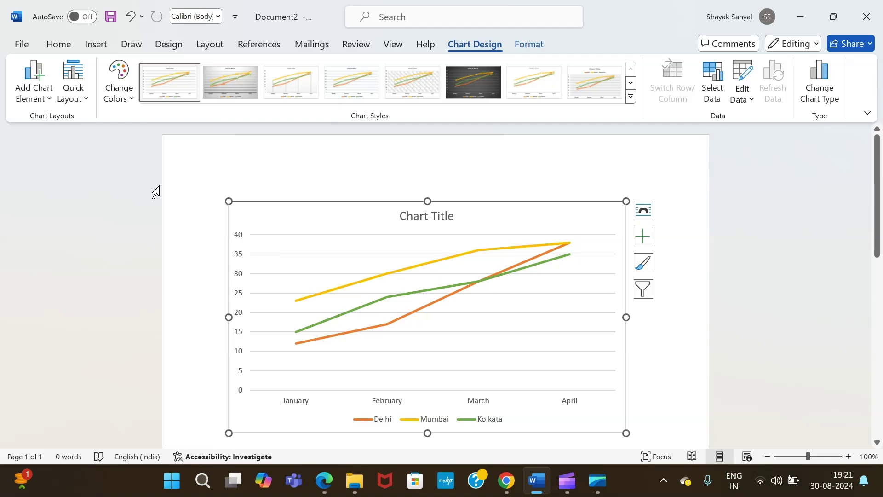
key(ctrl+z)
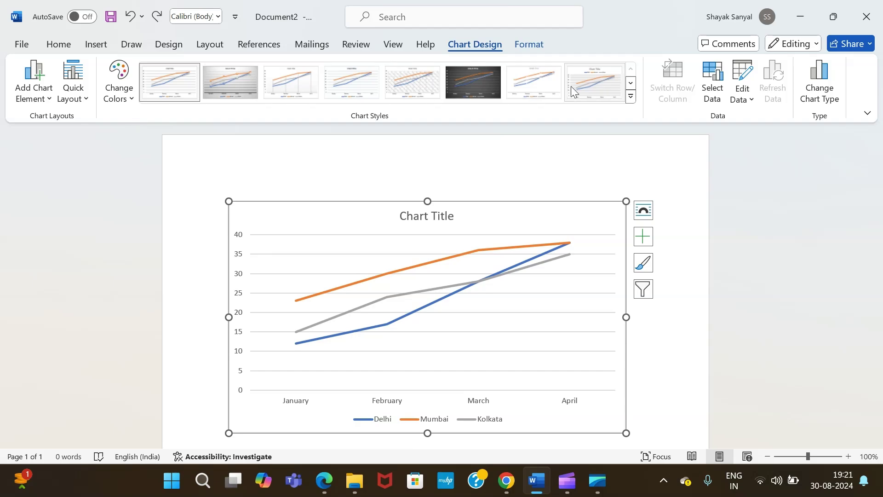
Preview chart styles such as Style 2 and inspect the chart's data source, leaving both without changes and returning to the Word document
click(633, 102)
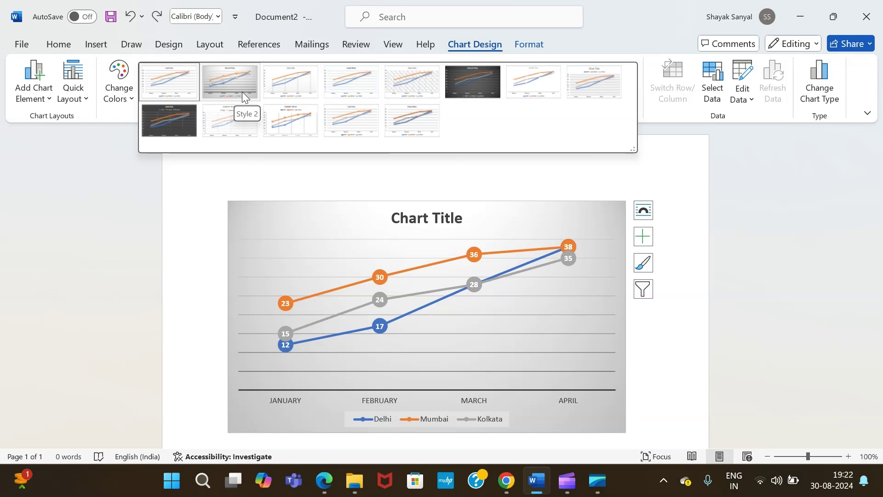
click(178, 188)
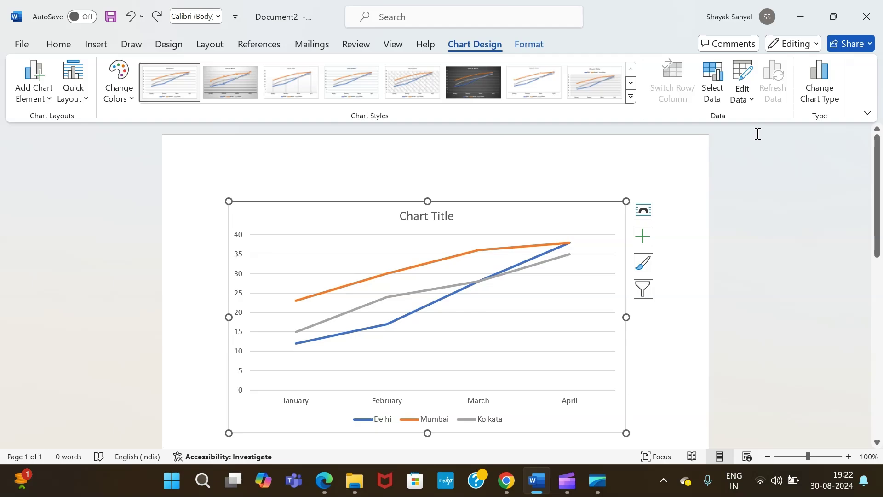
click(746, 101)
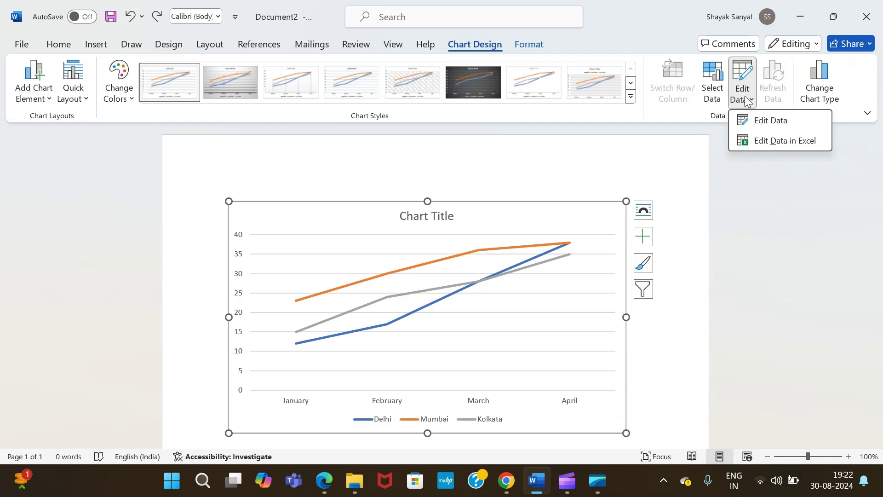
click(708, 96)
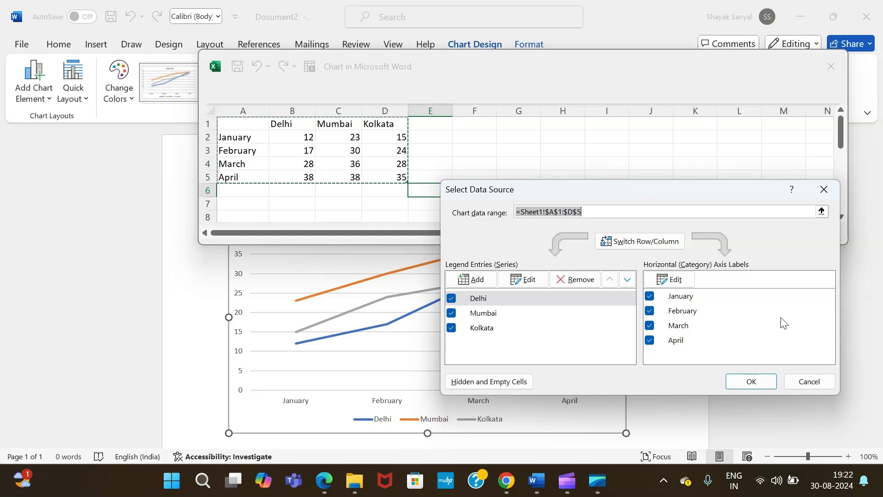
click(809, 385)
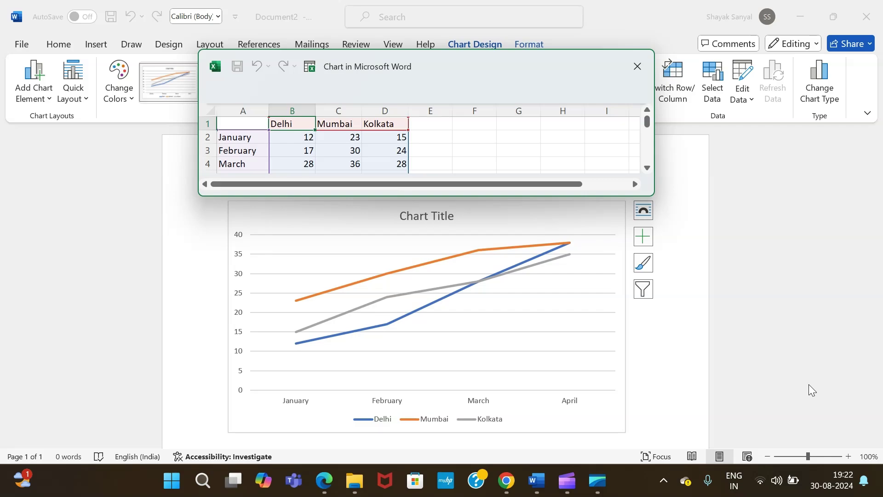
click(637, 66)
key(alt+Tab)
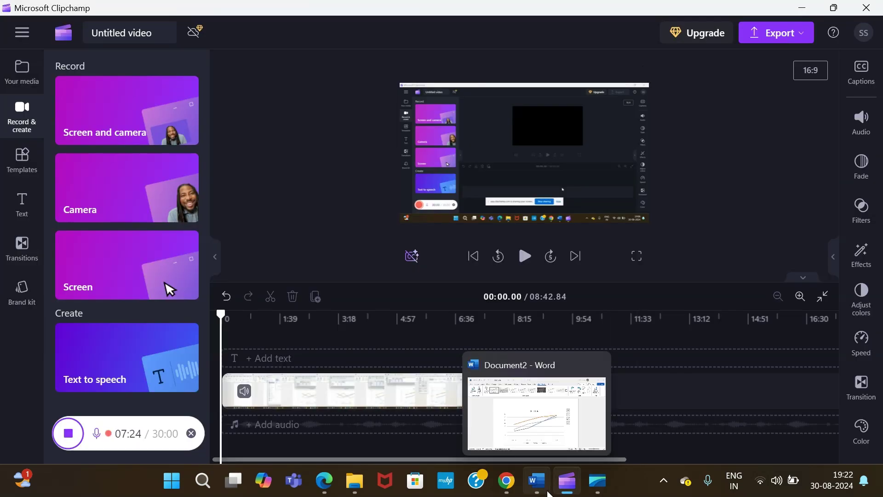
click(546, 491)
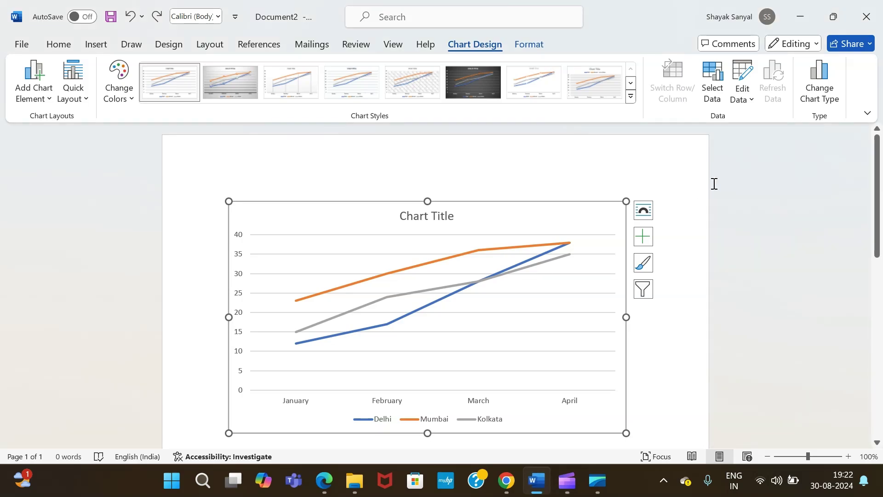
Try converting the line chart to a Clustered Bar chart, and undo the chart type change
click(826, 105)
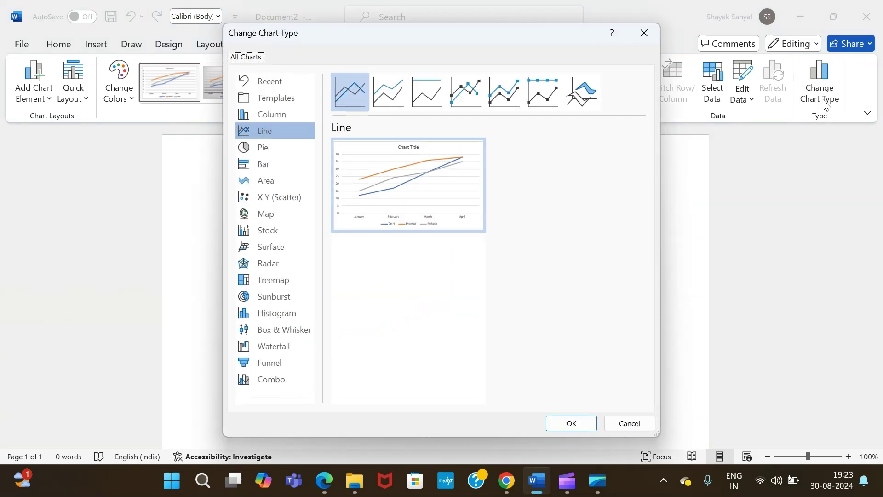
mouse_move(449, 174)
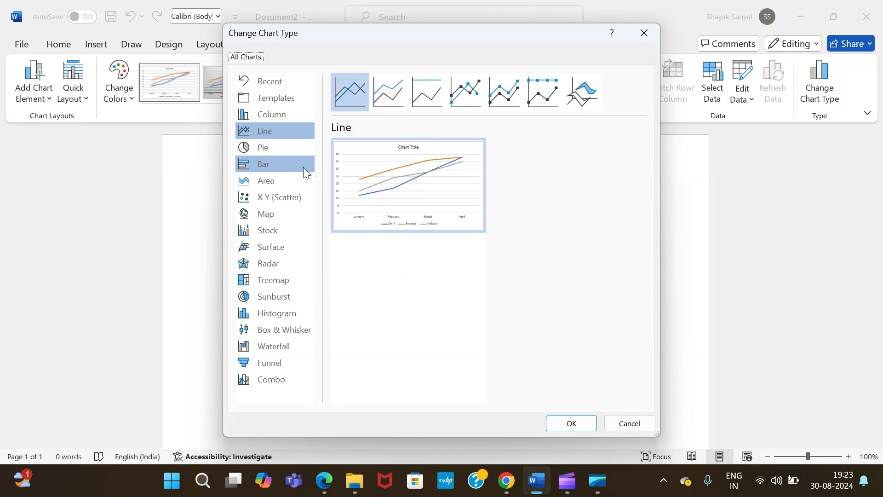
click(302, 167)
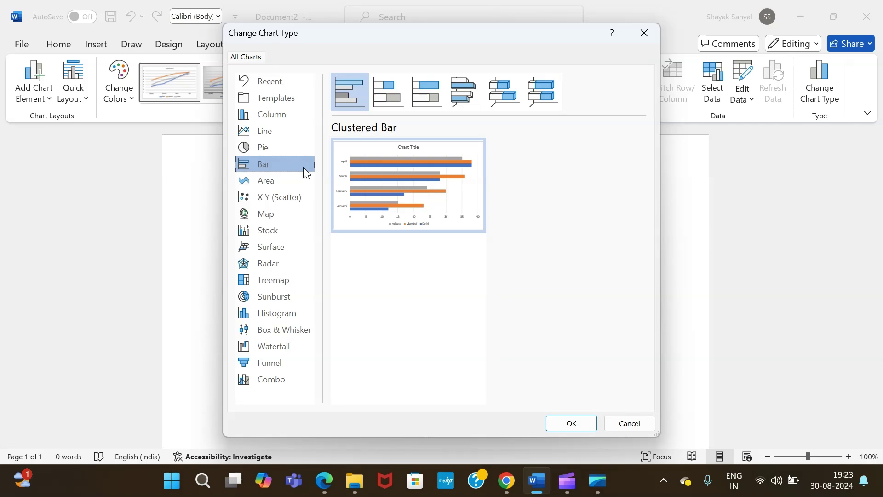
click(562, 420)
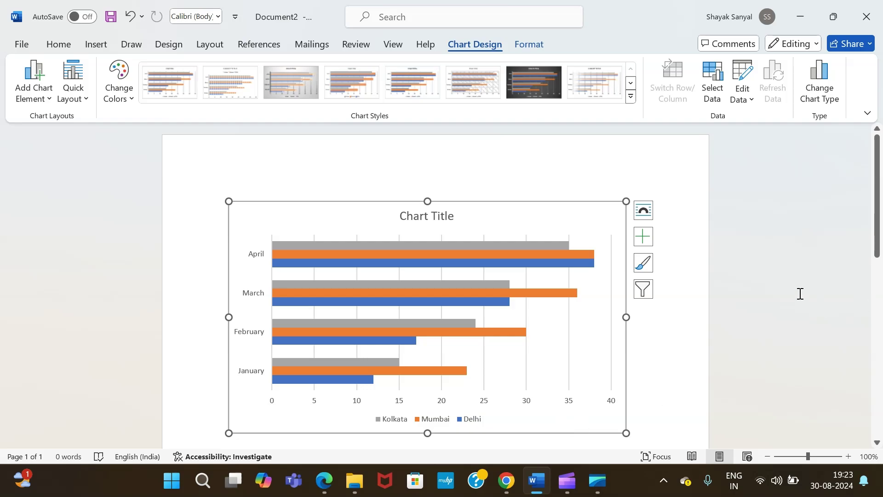
click(800, 293)
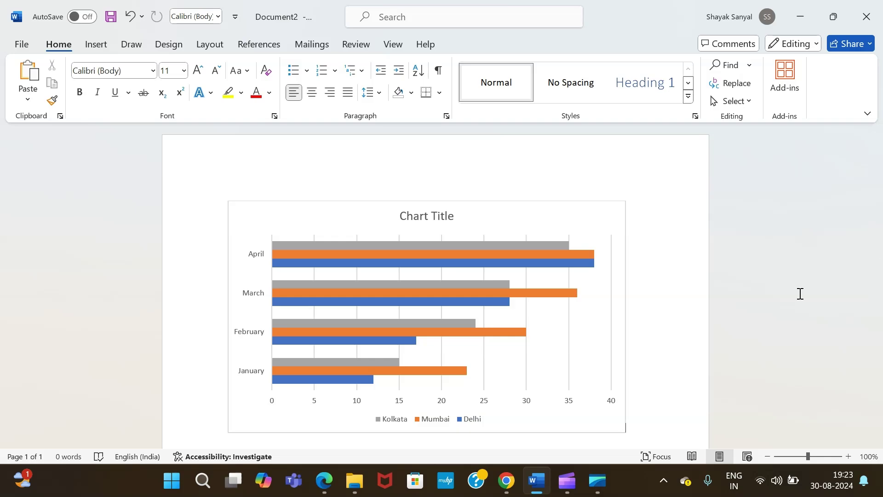
key(ctrl+z)
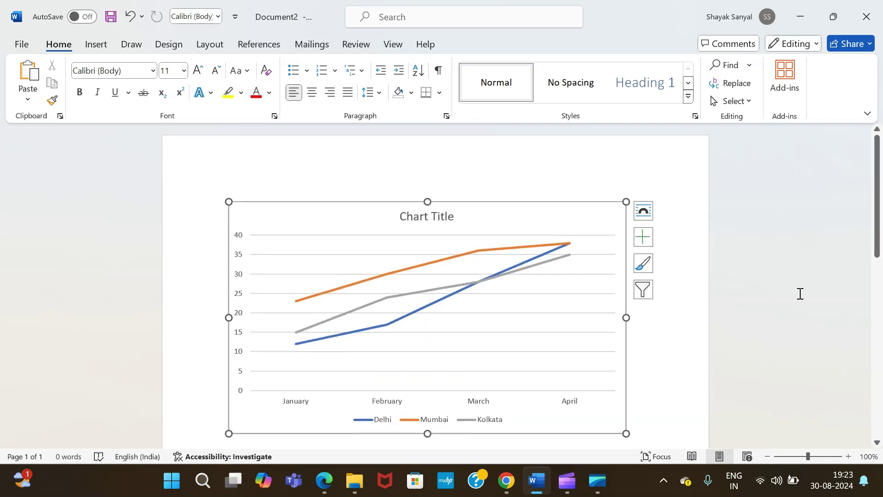